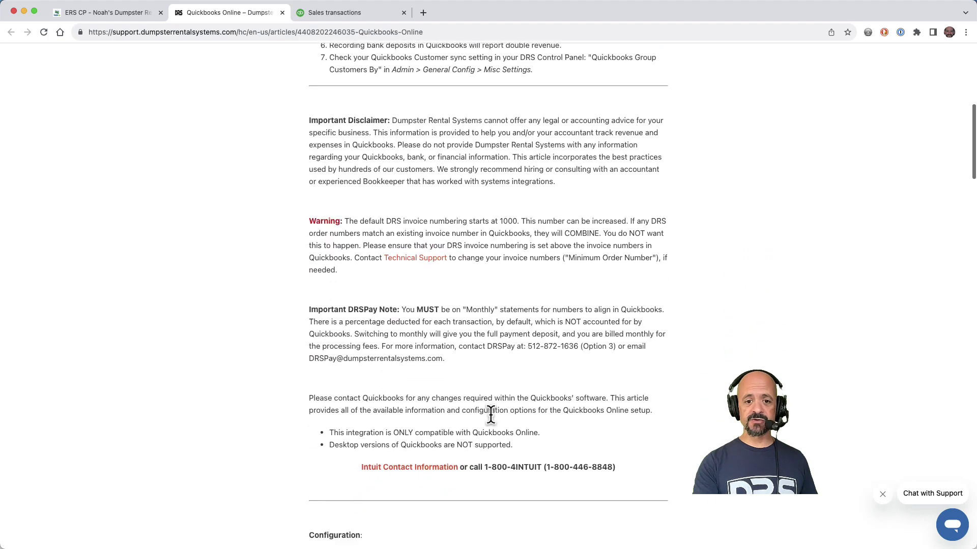
Read through the Quickbooks Online support article, covering its configuration and revenue recording sections
{"action": "scroll", "coordinate": [492, 416], "scroll_direction": "down", "scroll_amount": 10}
{"action": "scroll", "coordinate": [492, 422], "scroll_direction": "down", "scroll_amount": 8}
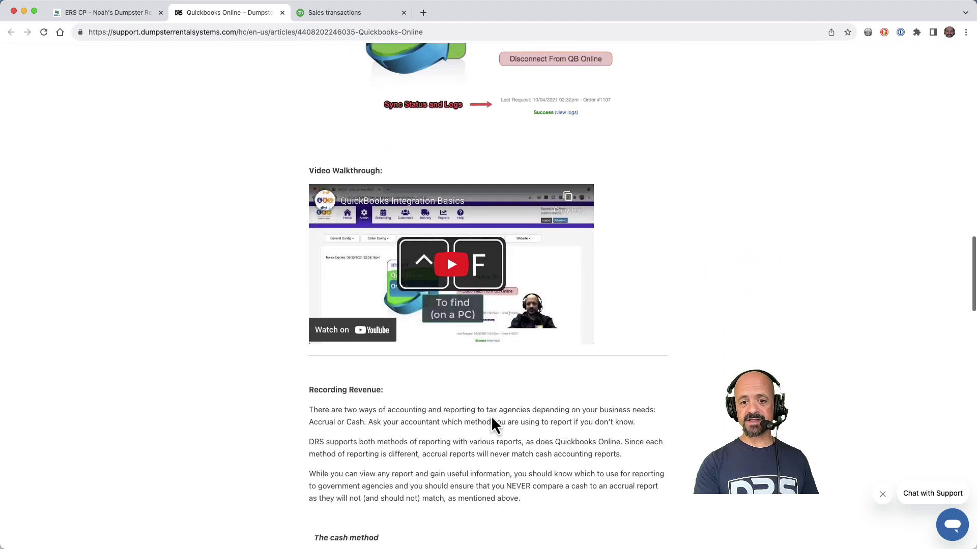
{"action": "scroll", "coordinate": [491, 422], "scroll_direction": "up", "scroll_amount": 20}
{"action": "scroll", "coordinate": [491, 420], "scroll_direction": "down", "scroll_amount": 1}
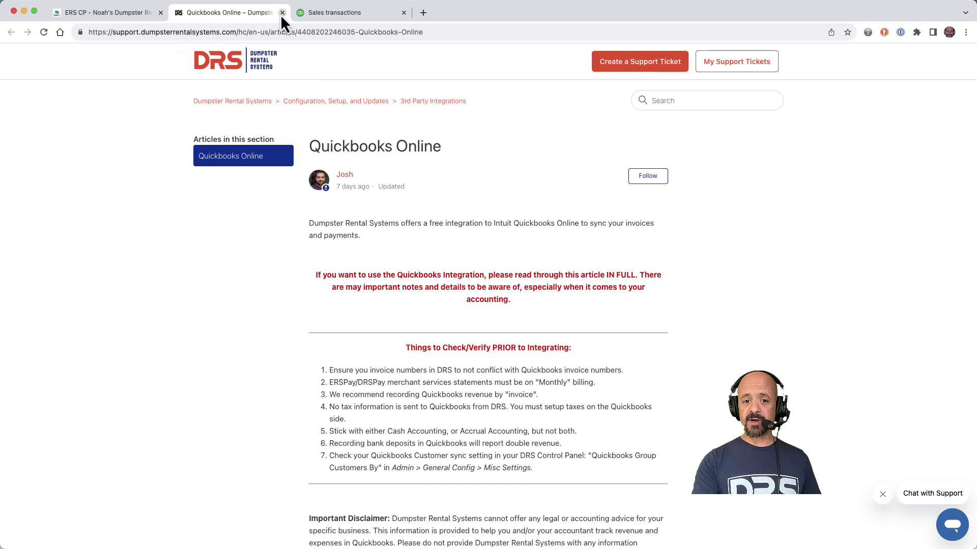
Connect the rental control panel to QuickBooks Online by authorizing the ERS Connector for the Jumpy McJumperson's Jumping Jumpers company
{"action": "left_click", "coordinate": [126, 13]}
{"action": "scroll", "coordinate": [518, 435], "scroll_direction": "down", "scroll_amount": 3}
{"action": "left_click", "coordinate": [591, 496]}
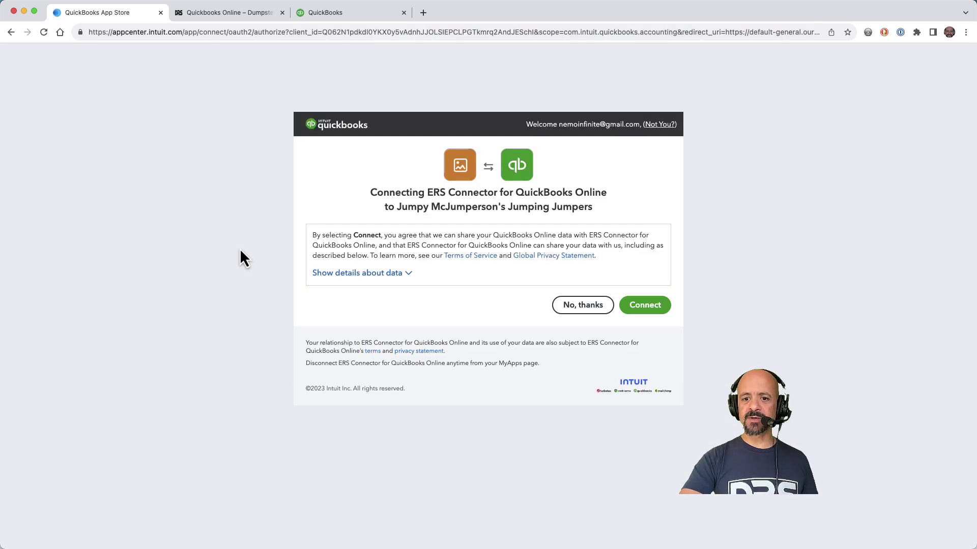
{"action": "left_click", "coordinate": [646, 306]}
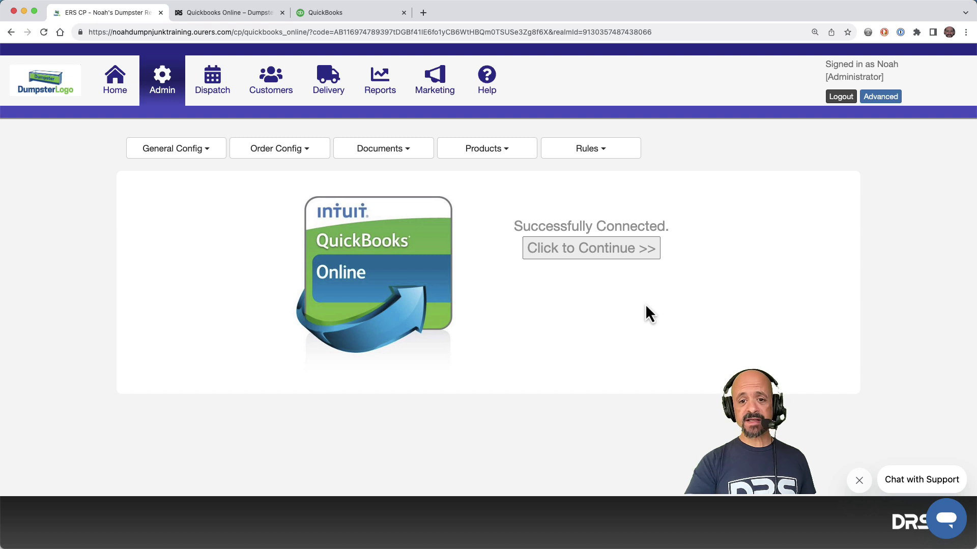
{"action": "left_click", "coordinate": [635, 250]}
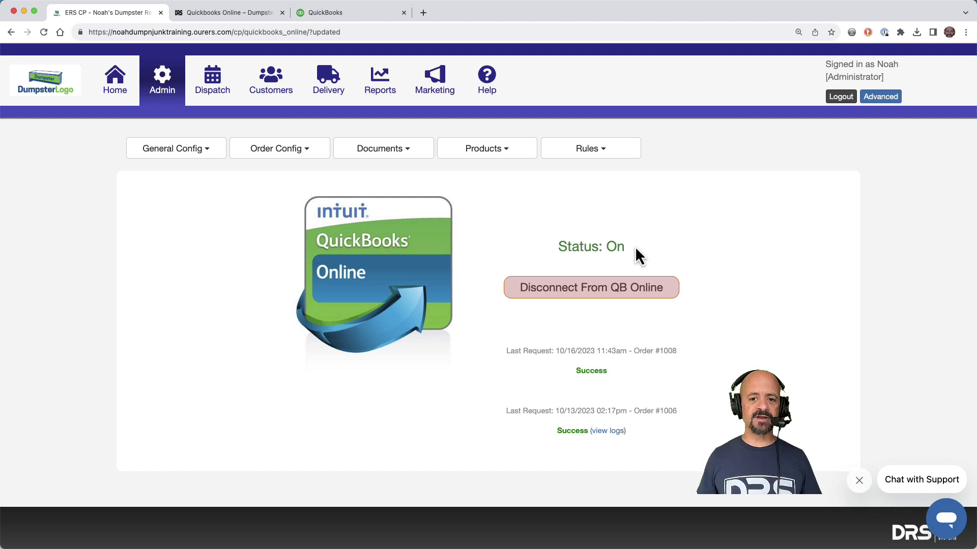
Start a new order in the Dispatch section's virtual terminal
{"action": "left_click", "coordinate": [212, 89]}
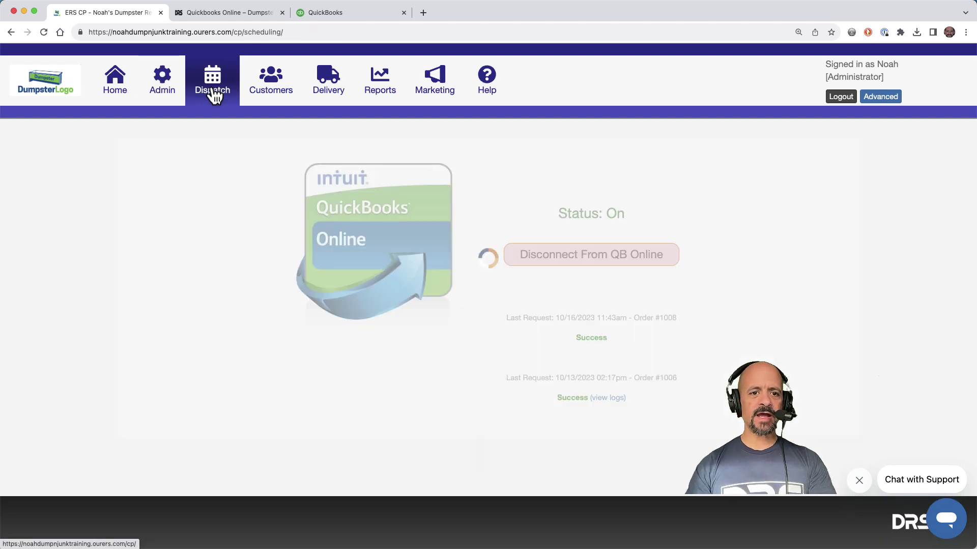
{"action": "left_click", "coordinate": [362, 148]}
{"action": "left_click", "coordinate": [563, 155]}
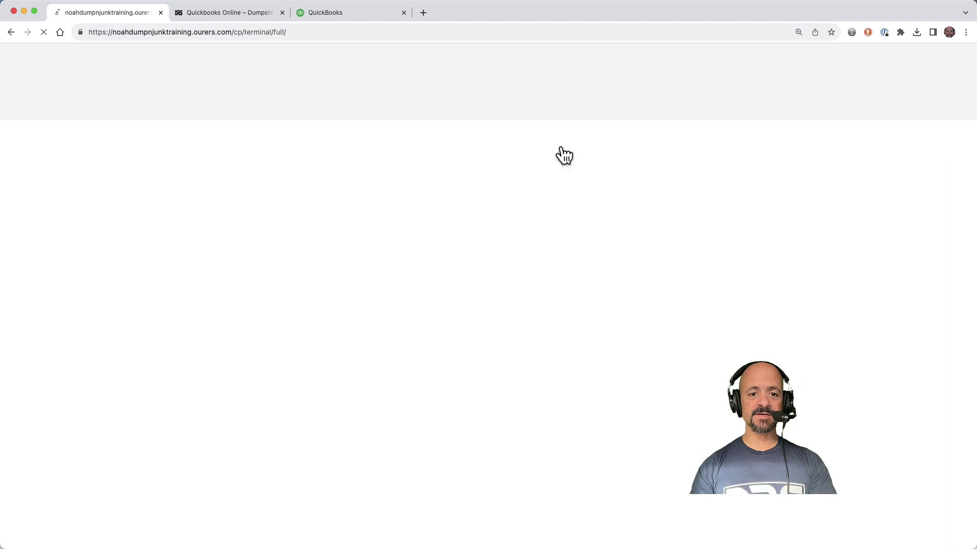
{"action": "left_click", "coordinate": [503, 216]}
{"action": "left_click", "coordinate": [483, 227]}
{"action": "left_click", "coordinate": [557, 246]}
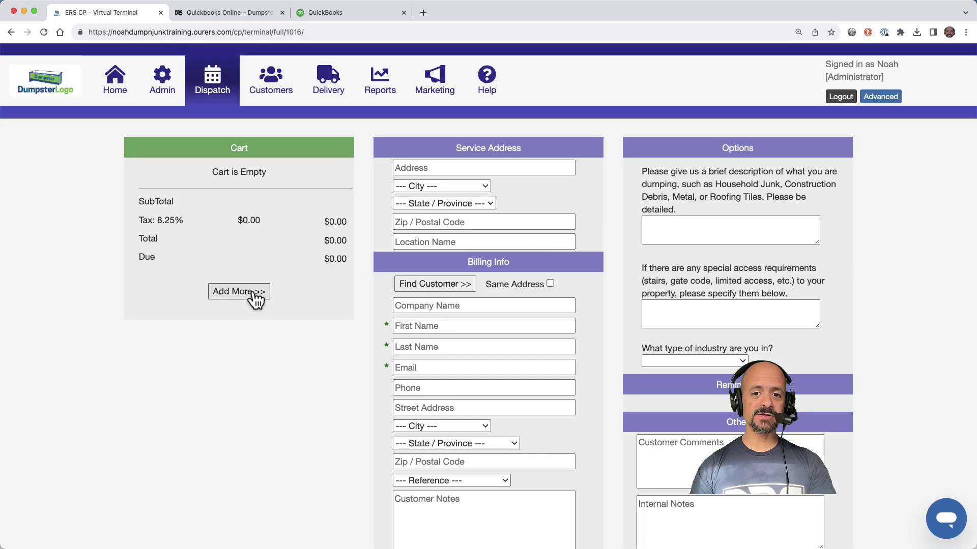
Add one 20 Yard Dumpster for Wednesday, October 11, and one Firewood Cutting Supplies add-on to the order's cart
{"action": "left_click", "coordinate": [254, 294]}
{"action": "left_click", "coordinate": [464, 253]}
{"action": "left_click", "coordinate": [464, 295]}
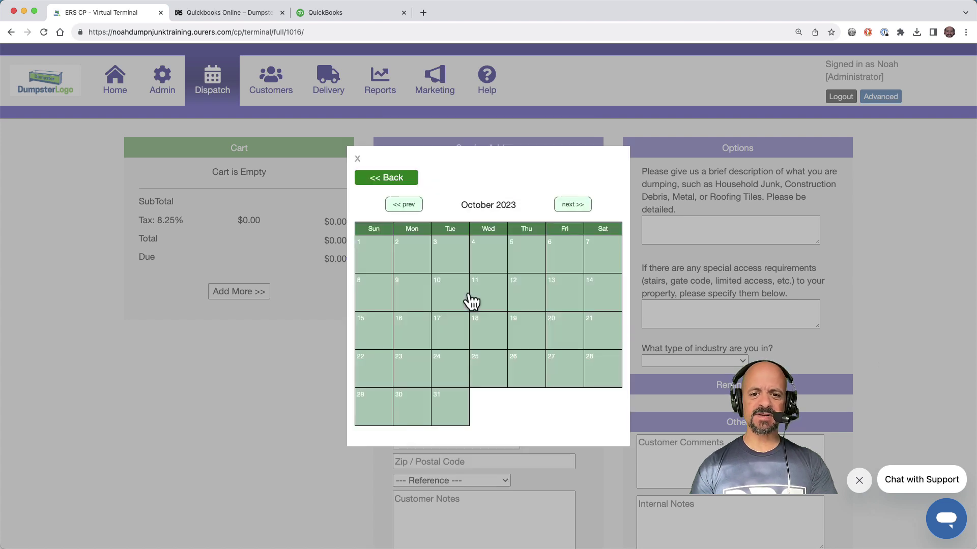
{"action": "left_click", "coordinate": [486, 426]}
{"action": "left_click", "coordinate": [261, 338]}
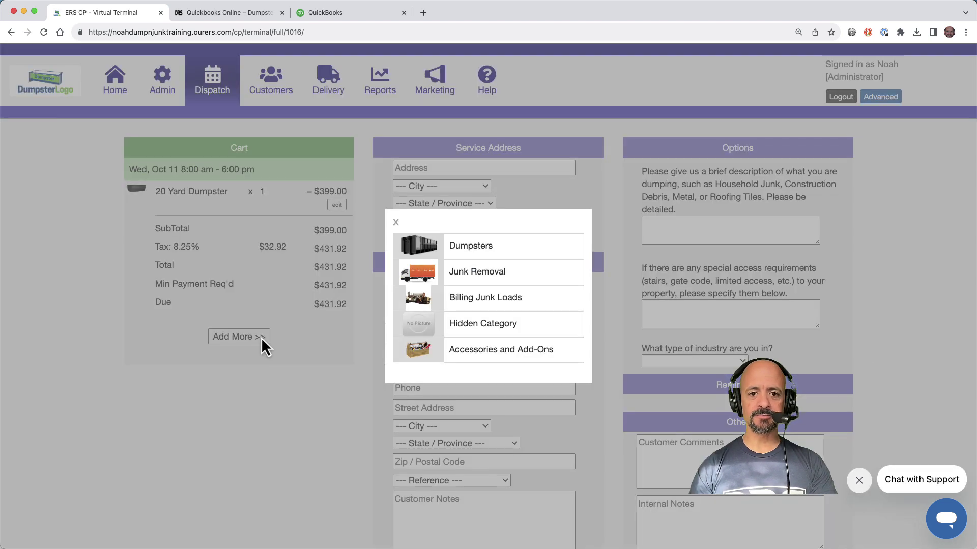
{"action": "left_click", "coordinate": [493, 352]}
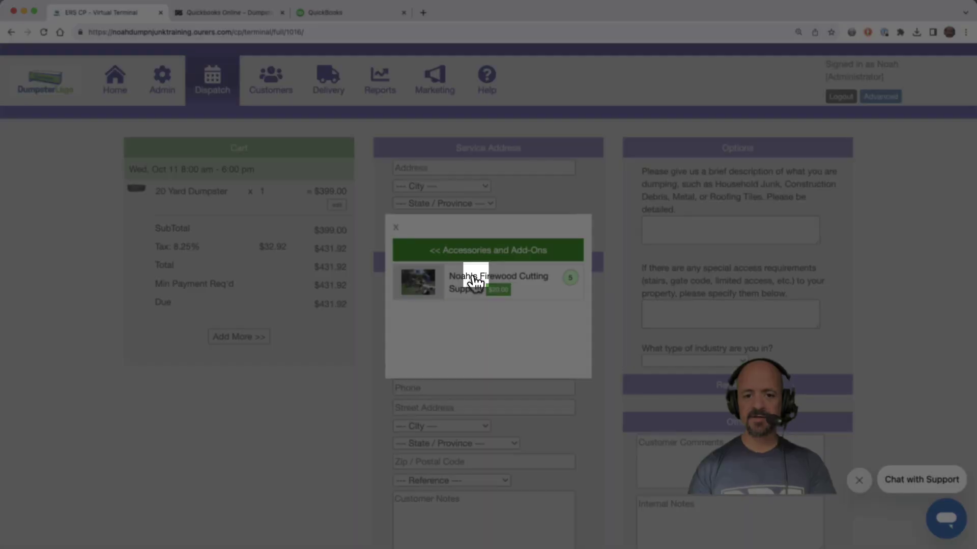
{"action": "left_click", "coordinate": [507, 282]}
Fill the billing info from an existing customer record and enter the same street, city and zip code as the service address
{"action": "left_click", "coordinate": [438, 285]}
{"action": "left_click", "coordinate": [476, 149]}
{"action": "triple_click", "coordinate": [480, 408]}
{"action": "key", "text": "super+c"}
{"action": "left_click", "coordinate": [433, 168]}
{"action": "key", "text": "super+v"}
{"action": "left_click", "coordinate": [421, 185]}
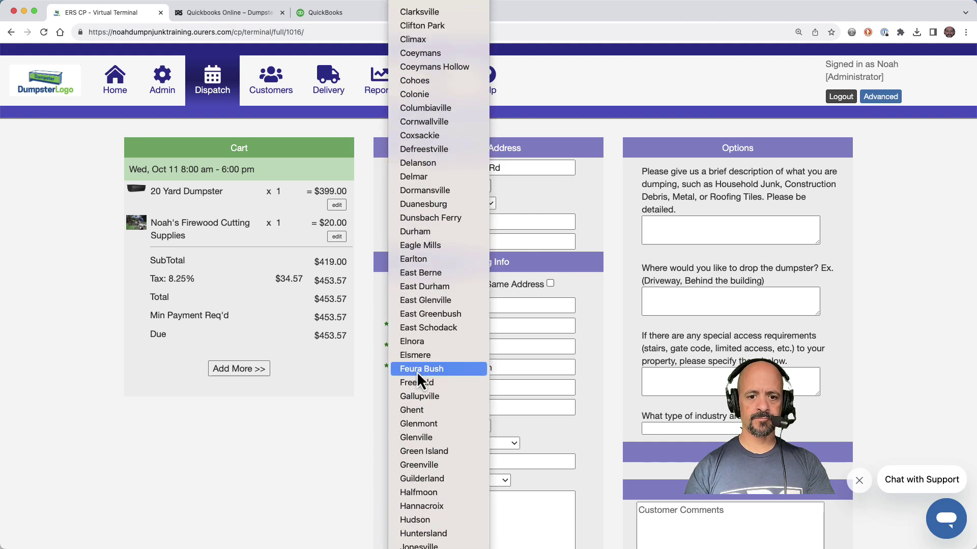
{"action": "left_click", "coordinate": [416, 371]}
{"action": "left_click", "coordinate": [425, 222]}
{"action": "type", "text": "120"}
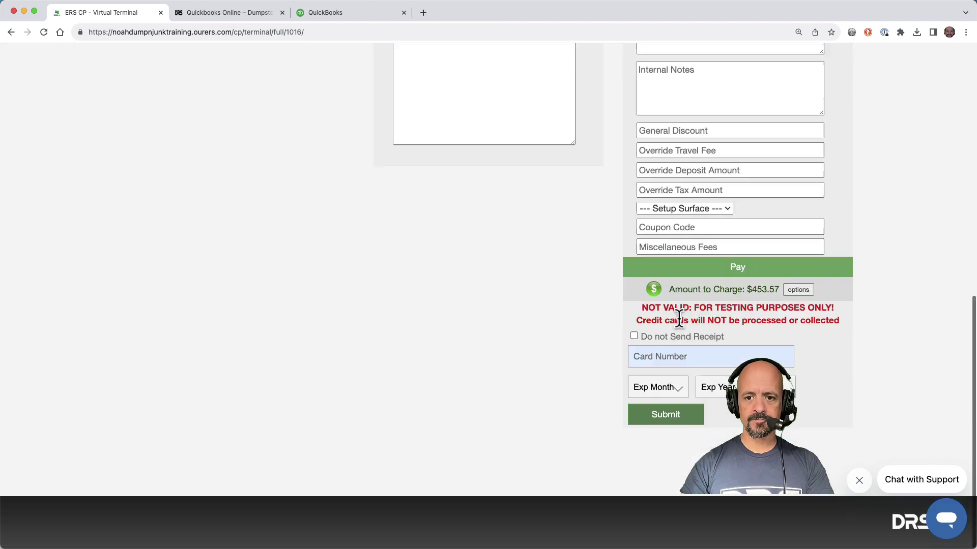
Process a cash payment of $453.57 for the order without sending a receipt
{"action": "left_click", "coordinate": [737, 265]}
{"action": "left_click", "coordinate": [460, 189]}
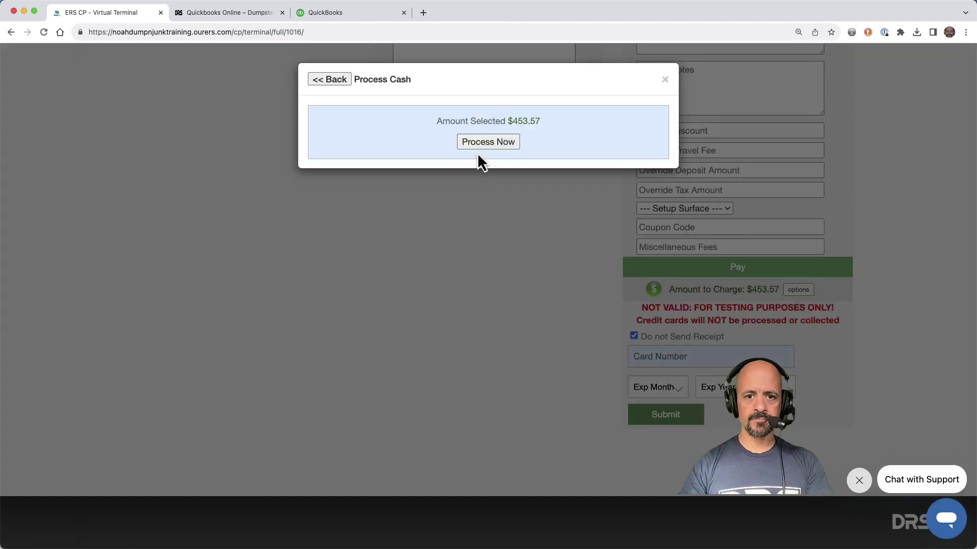
{"action": "left_click", "coordinate": [485, 143]}
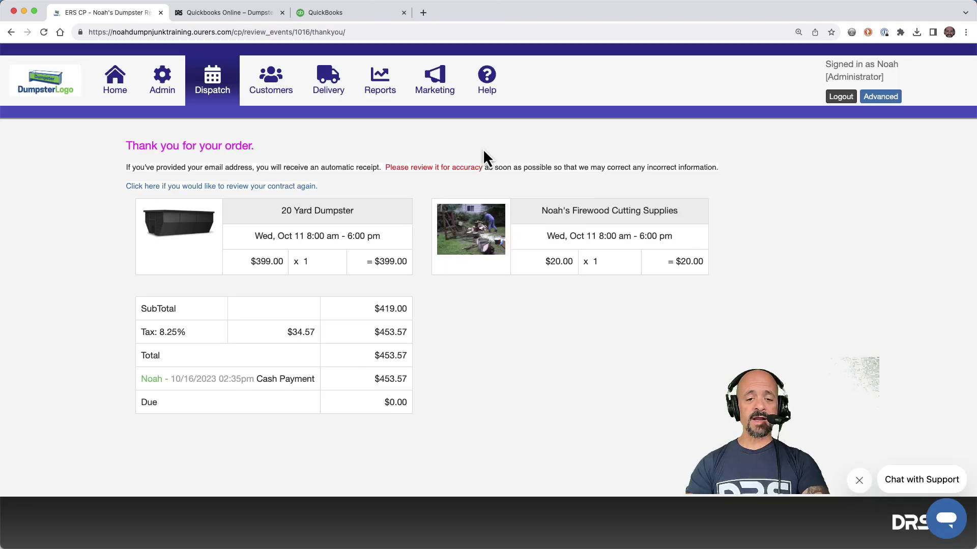
Examine the newest order's sync log on the Quickbooks Online integration page and return to the sync status overview
{"action": "left_click", "coordinate": [207, 299]}
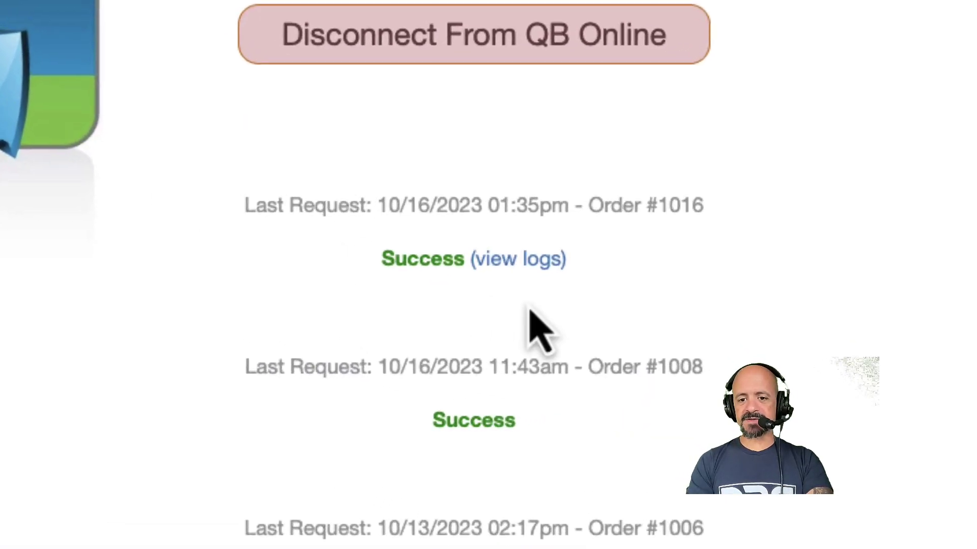
{"action": "left_click", "coordinate": [526, 265]}
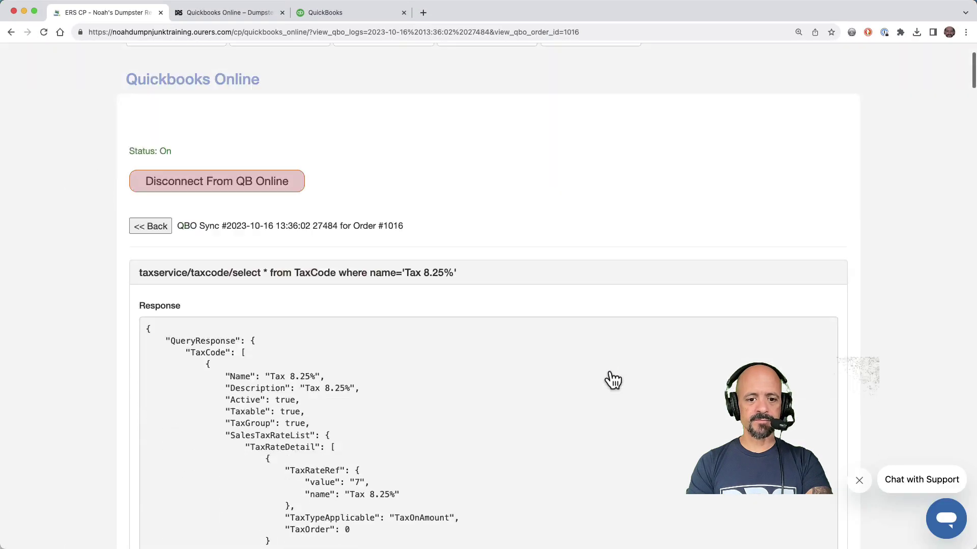
{"action": "scroll", "coordinate": [590, 355], "scroll_direction": "down", "scroll_amount": 15}
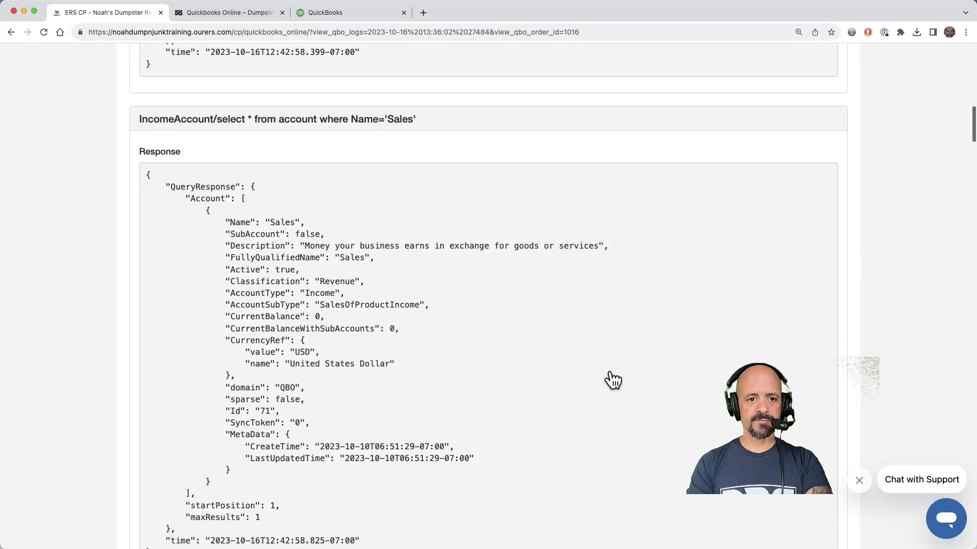
{"action": "scroll", "coordinate": [613, 381], "scroll_direction": "up", "scroll_amount": 18}
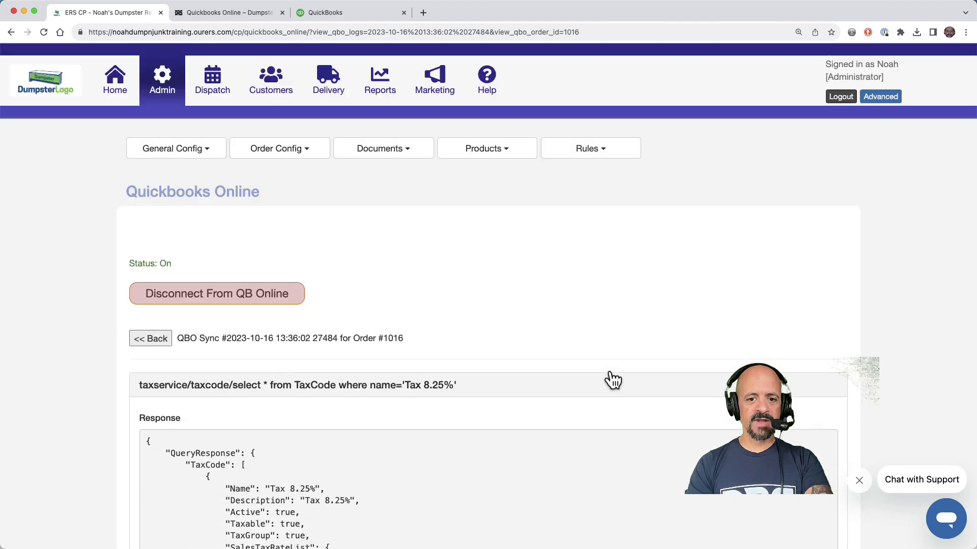
{"action": "left_click", "coordinate": [153, 339]}
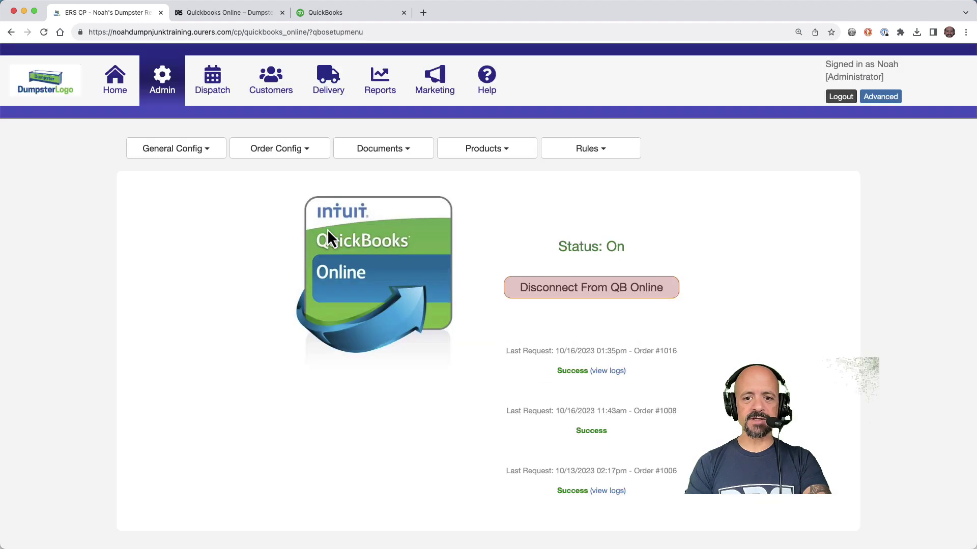
Switch to QuickBooks Online and review the synced sales transactions and the products and services list
{"action": "left_click", "coordinate": [335, 11]}
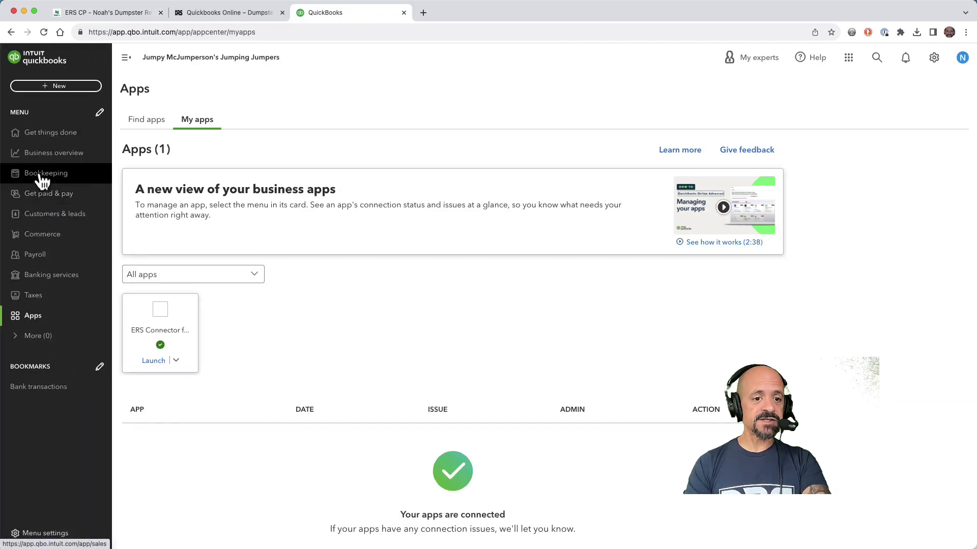
{"action": "left_click", "coordinate": [40, 174]}
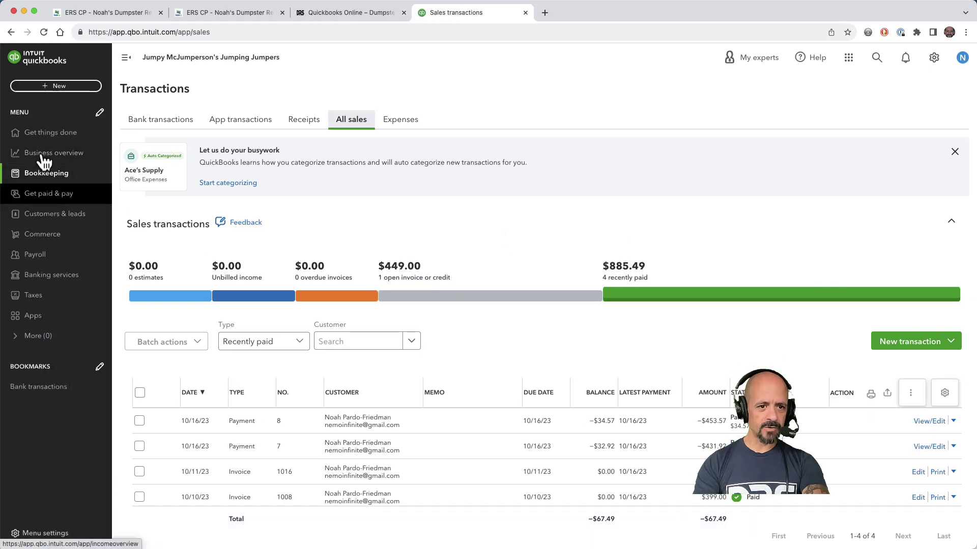
{"action": "left_click", "coordinate": [41, 197]}
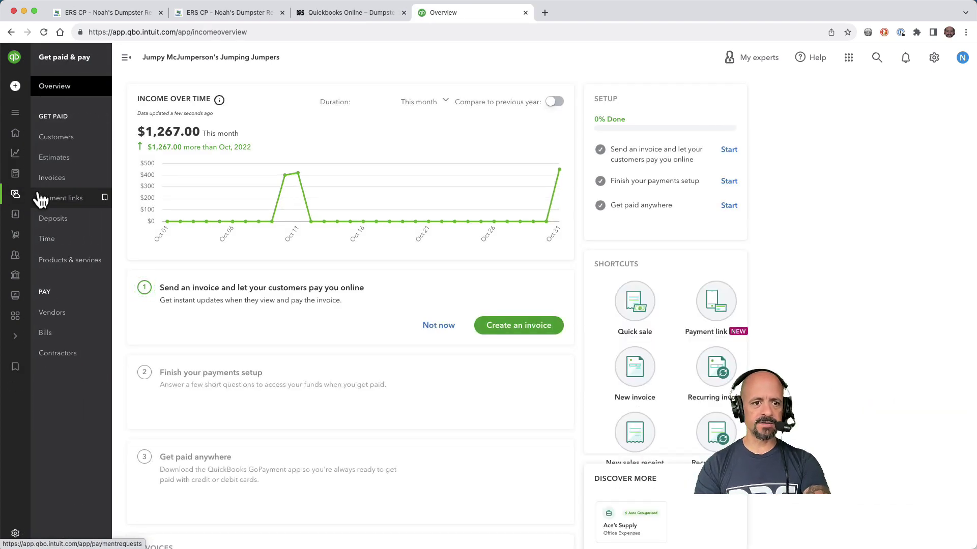
{"action": "left_click", "coordinate": [64, 263]}
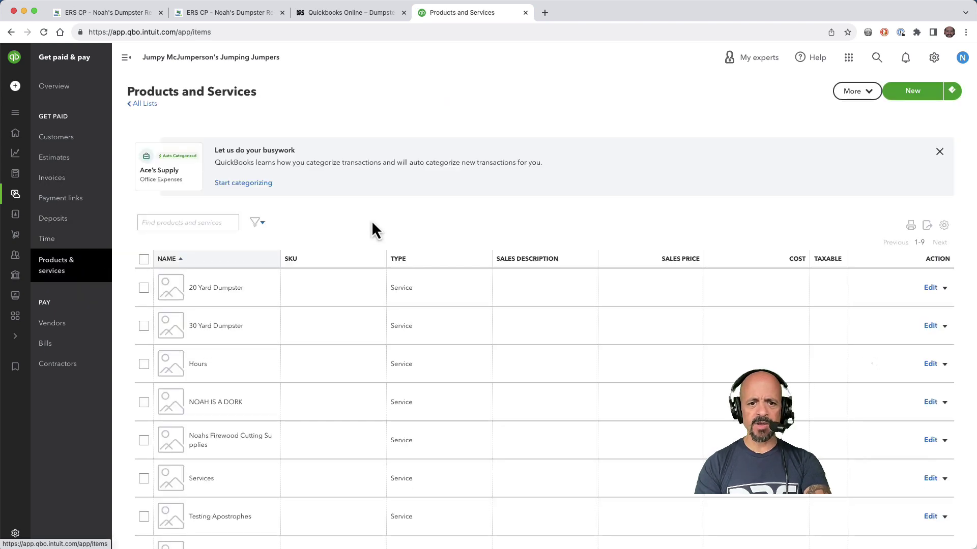
{"action": "scroll", "coordinate": [372, 224], "scroll_direction": "down", "scroll_amount": 3}
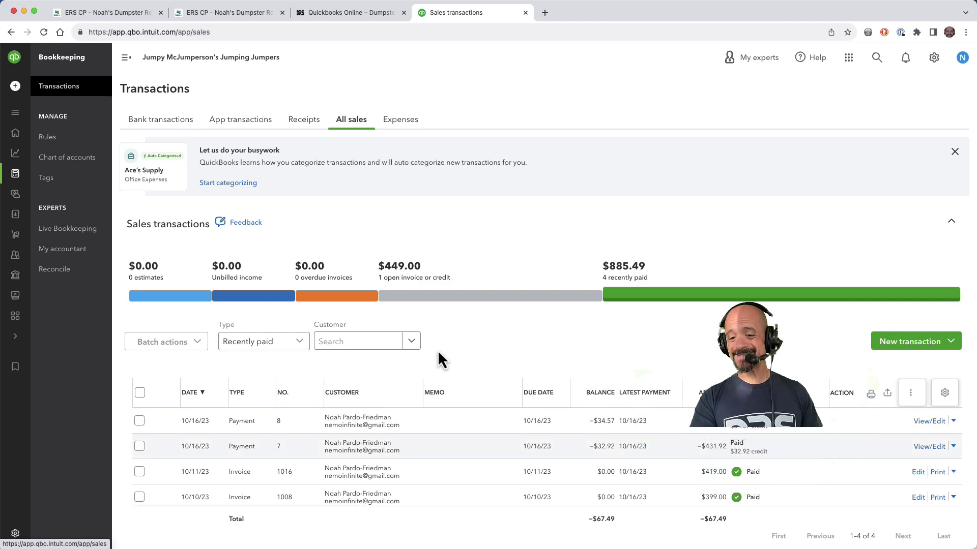
{"action": "scroll", "coordinate": [539, 457], "scroll_direction": "down", "scroll_amount": 2}
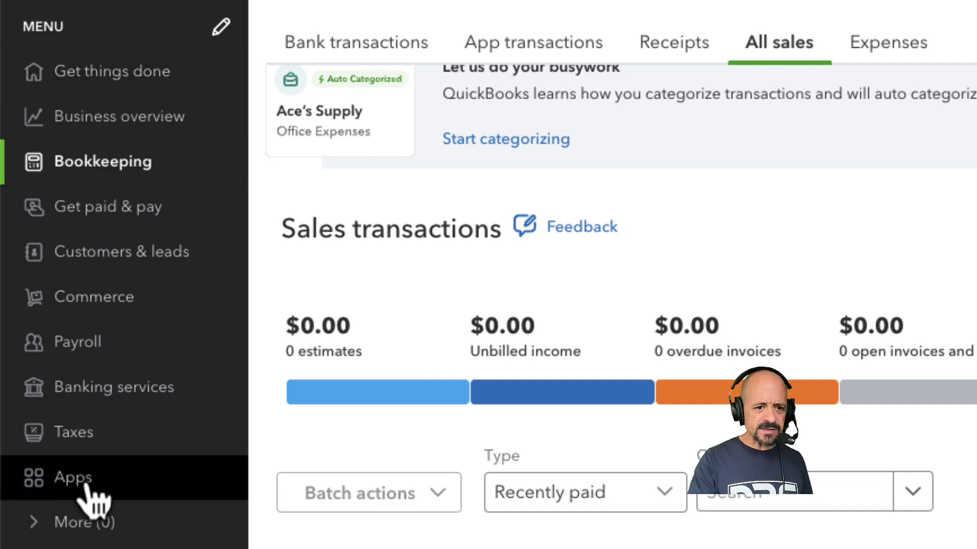
View the connected apps in QuickBooks and inspect the ERS Connector's options without disconnecting it
{"action": "left_click", "coordinate": [89, 483]}
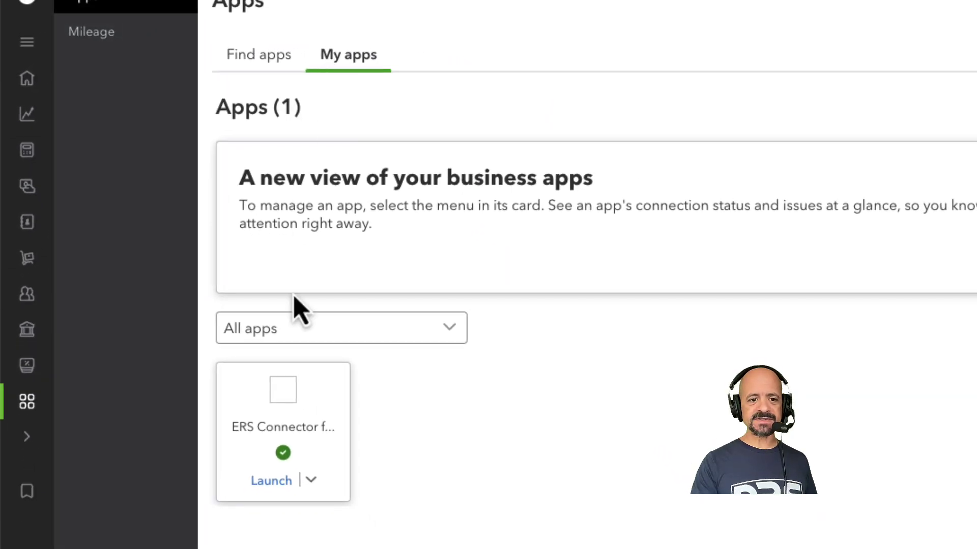
{"action": "left_click", "coordinate": [309, 481]}
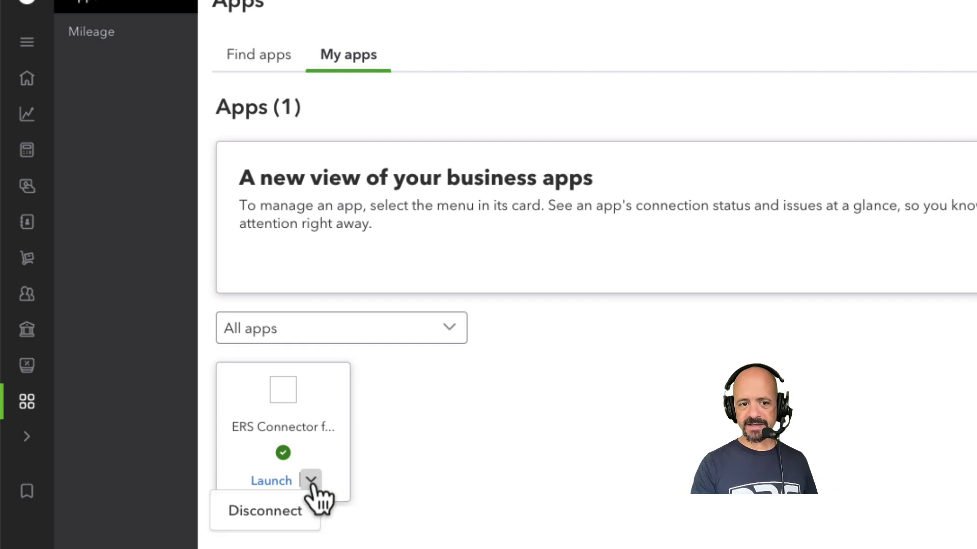
{"action": "left_click", "coordinate": [341, 179]}
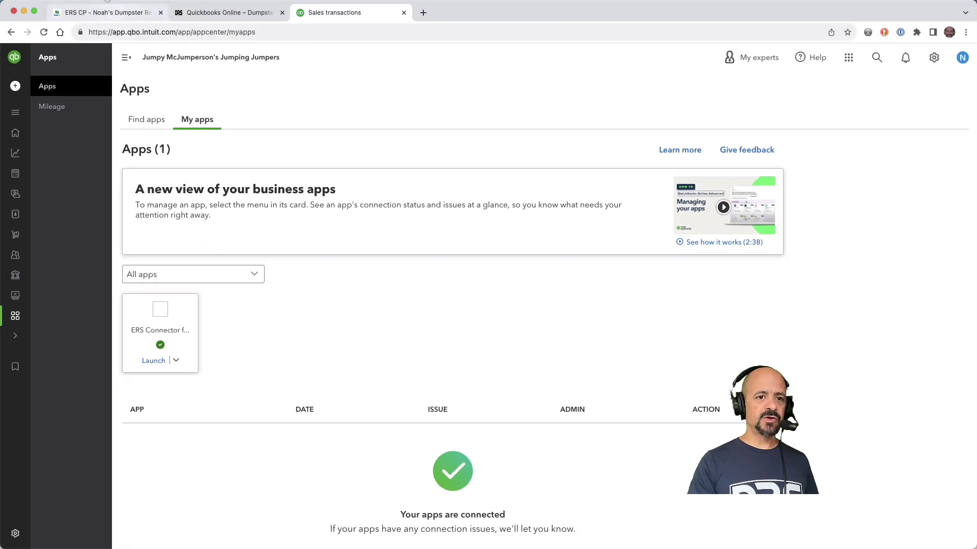
Switch to the rental control panel and look over the available General Config settings
{"action": "left_click", "coordinate": [98, 17]}
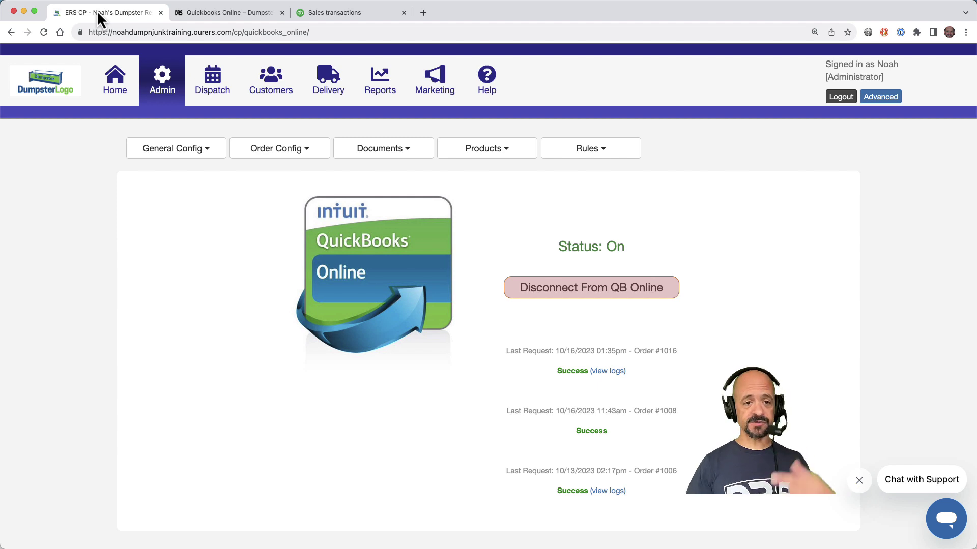
{"action": "left_click", "coordinate": [168, 149]}
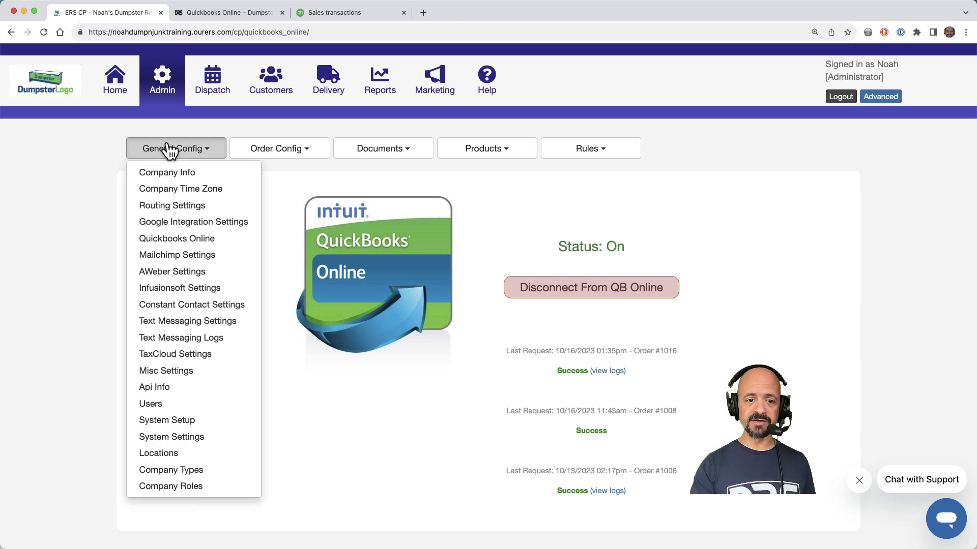
{"action": "left_click", "coordinate": [626, 227]}
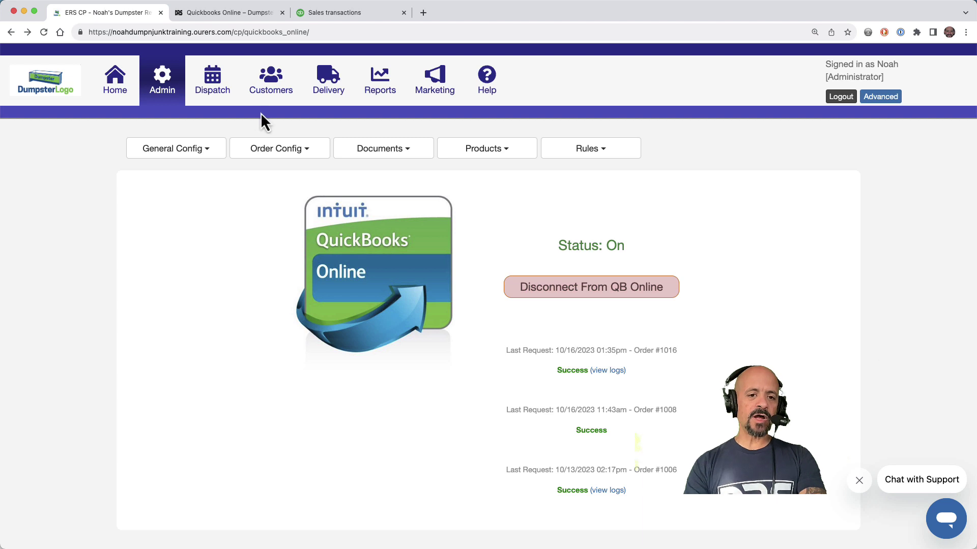
Submit the October 31 20 Yard Dumpster order without payment or receipt, accepting the note that payment is due at delivery
{"action": "left_click", "coordinate": [226, 91]}
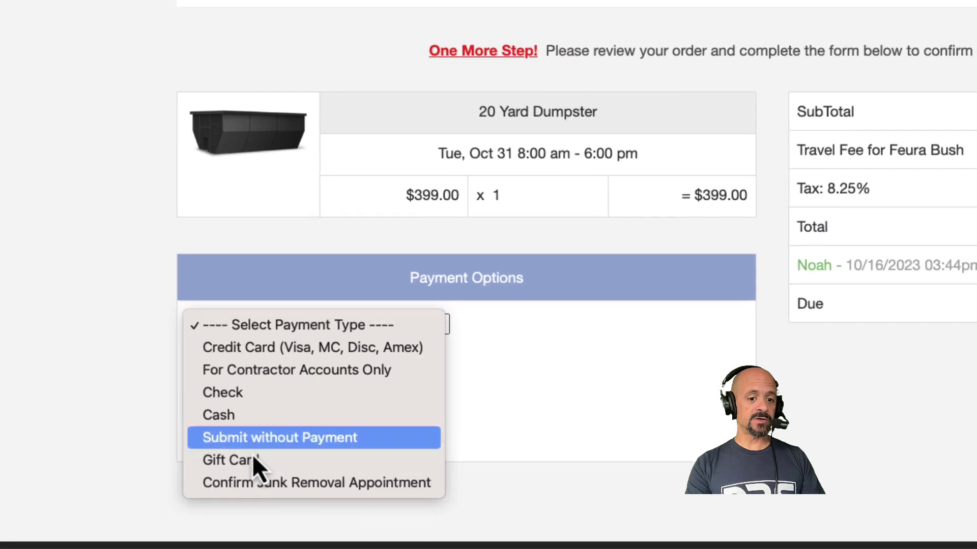
{"action": "left_click", "coordinate": [252, 441]}
{"action": "scroll", "coordinate": [247, 442], "scroll_direction": "down", "scroll_amount": 3}
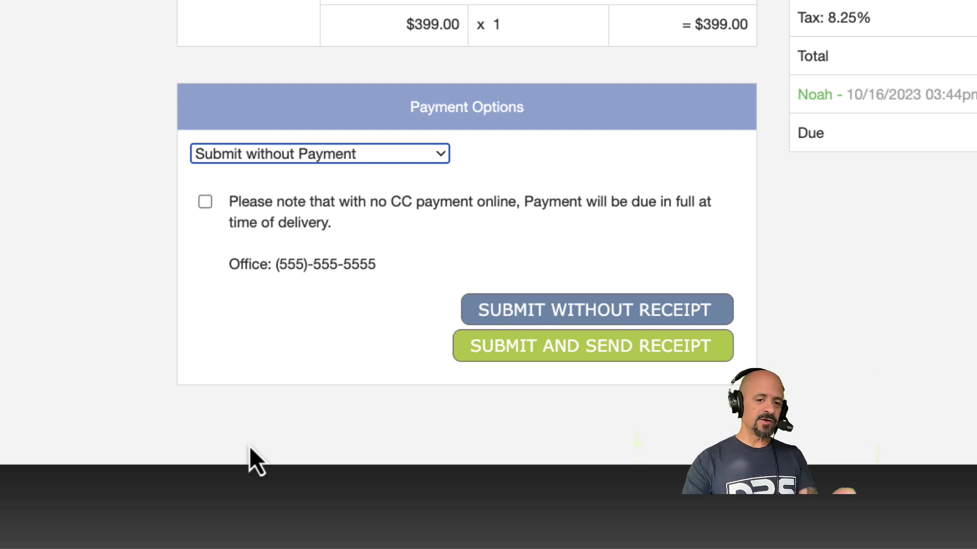
{"action": "left_click", "coordinate": [377, 154]}
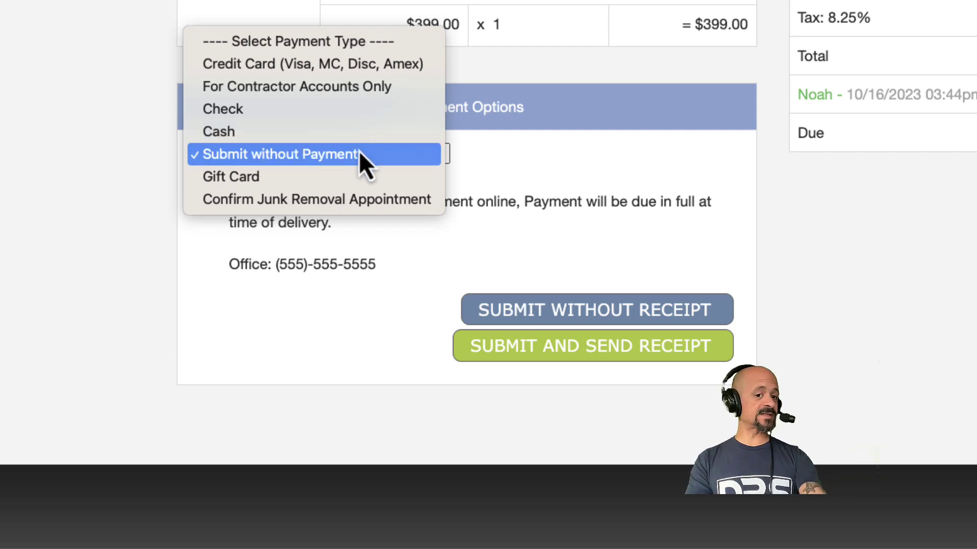
{"action": "left_click", "coordinate": [358, 153]}
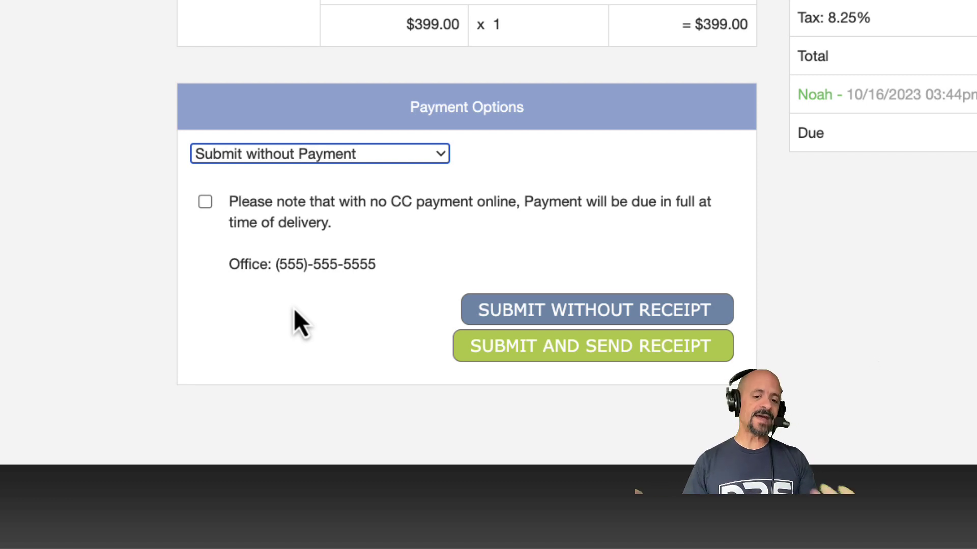
{"action": "left_click", "coordinate": [205, 202]}
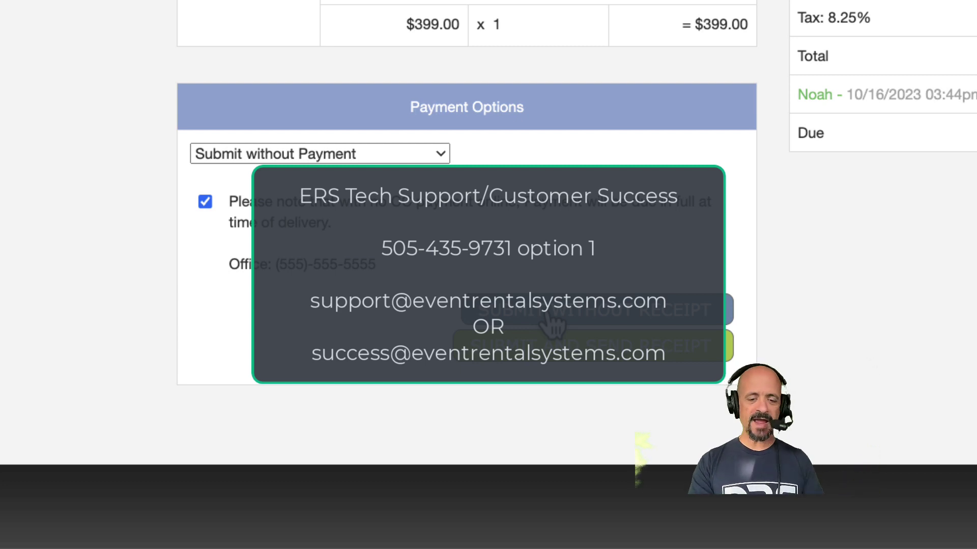
{"action": "left_click", "coordinate": [548, 314]}
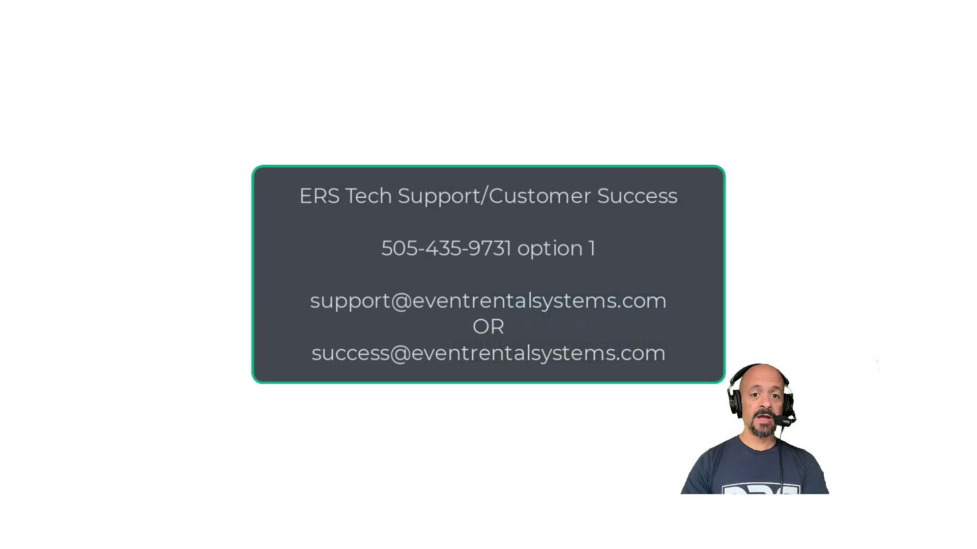